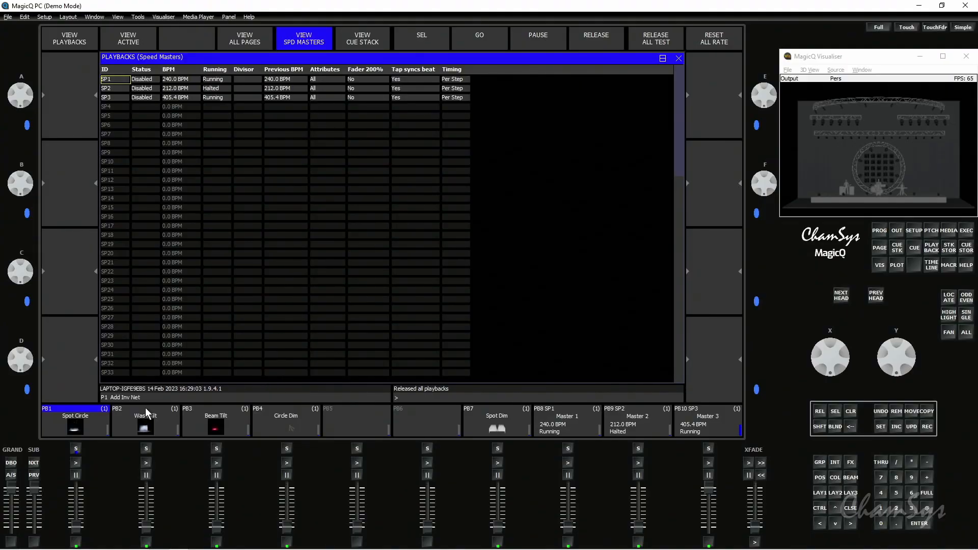
Step: Activate the Spot Circle playback on PB1
left_click(63, 416)
left_click(76, 463)
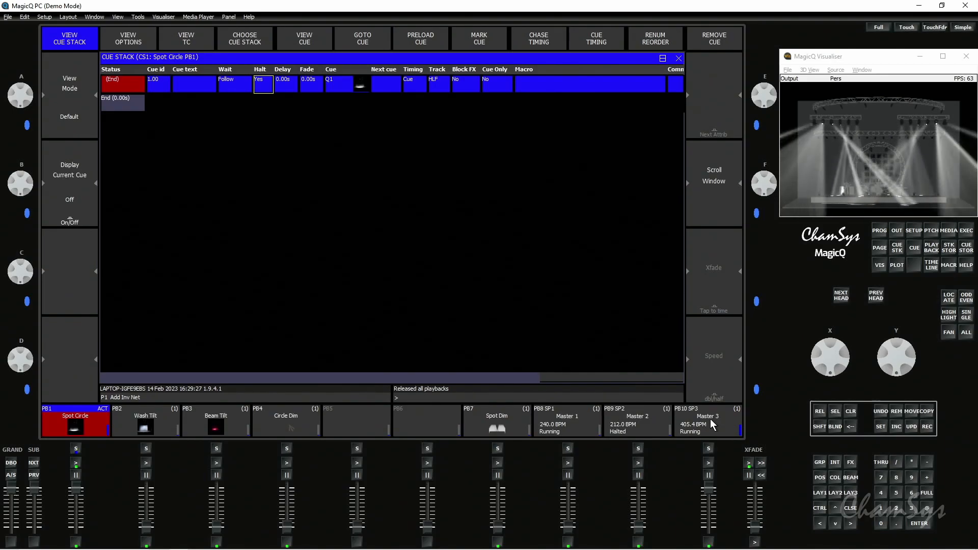
Step: Clear the programmer and record an empty cue stack onto the unused playback PB6
left_click(851, 412)
left_click(928, 426)
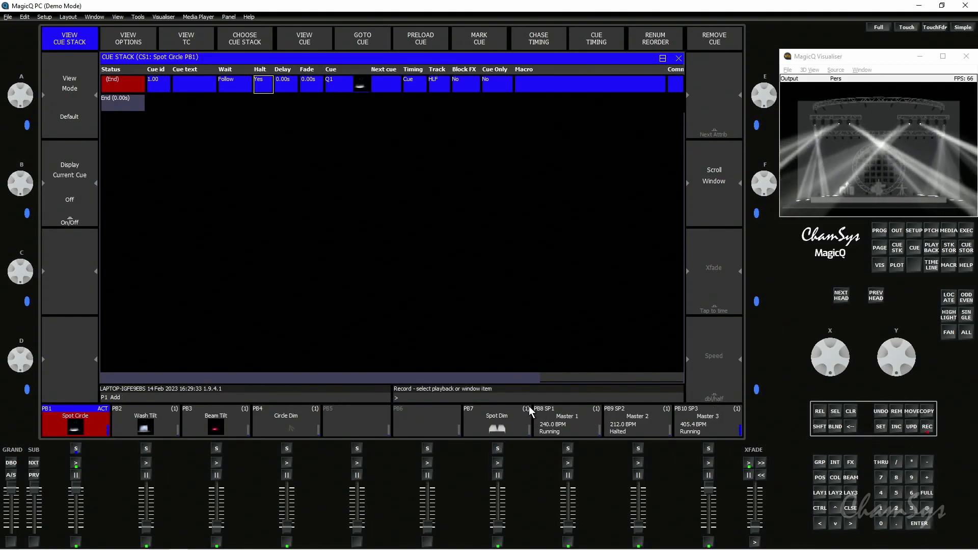
left_click(423, 422)
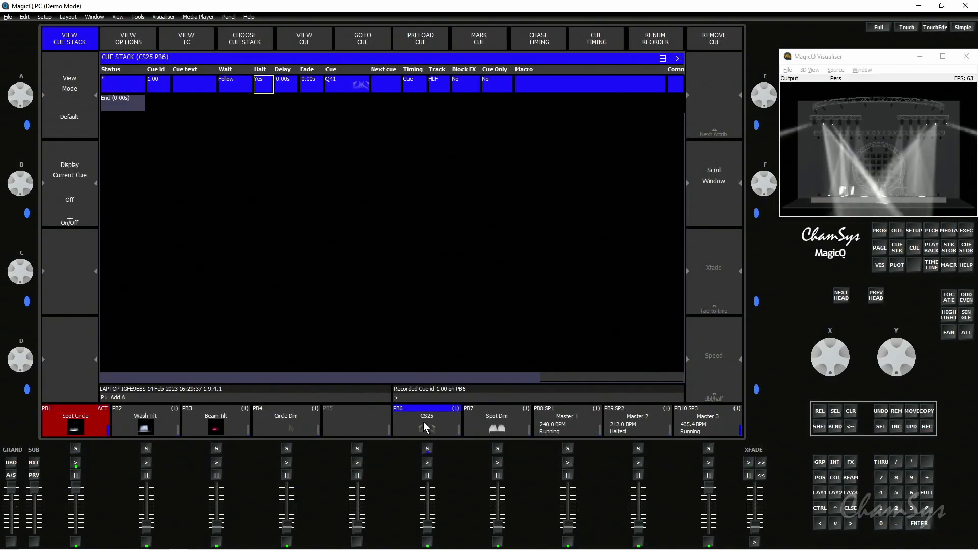
Step: Browse the available speed masters in the new PB6 cue stack's function options and make the stack Speed Master SP4
double_click(424, 422)
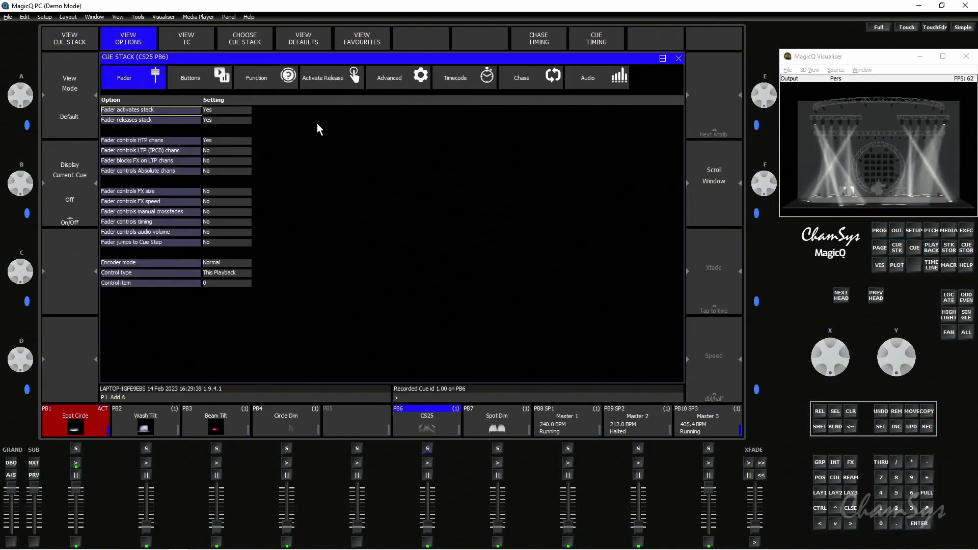
left_click(275, 80)
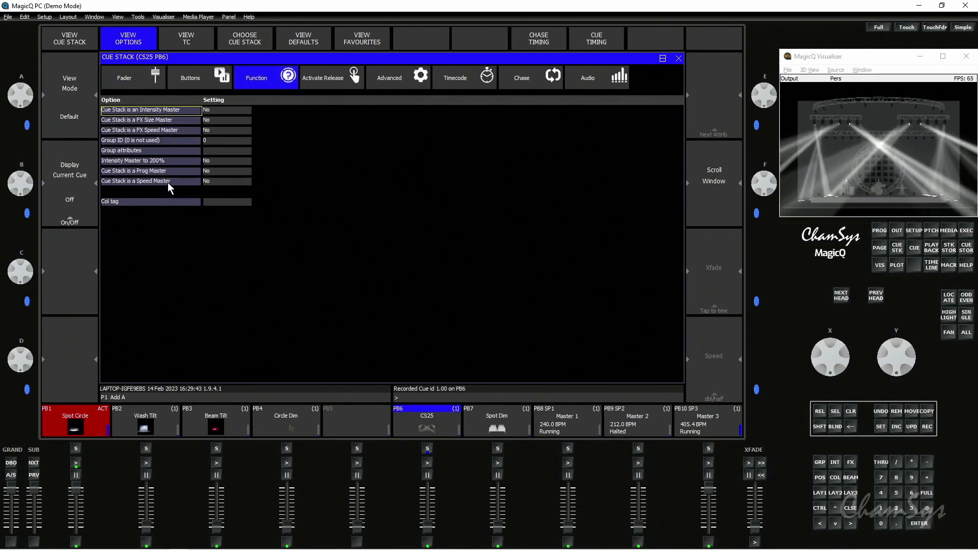
left_click(212, 182)
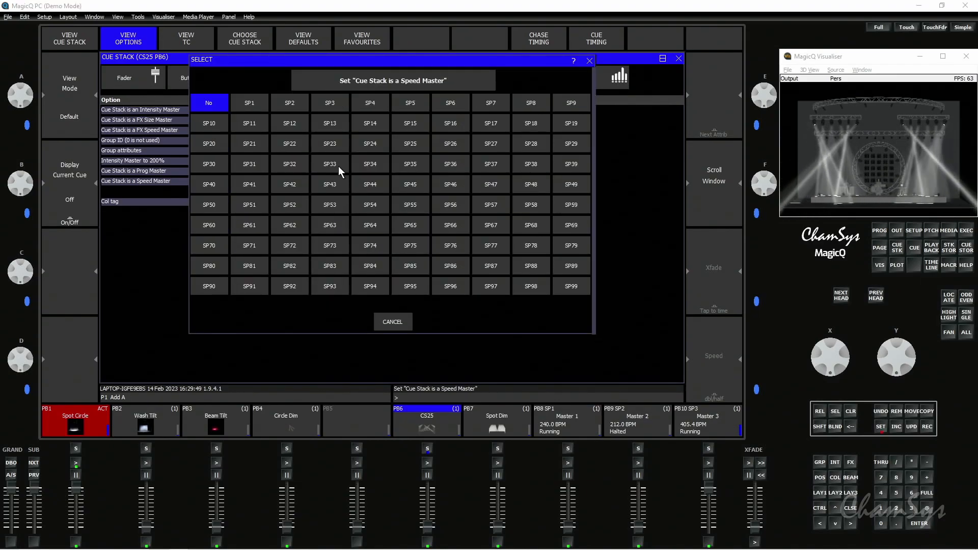
key("Down")
key("Down")
key("Down")
key("Down")
key("Down")
key("Down")
key("Down")
key("Down")
key("Down")
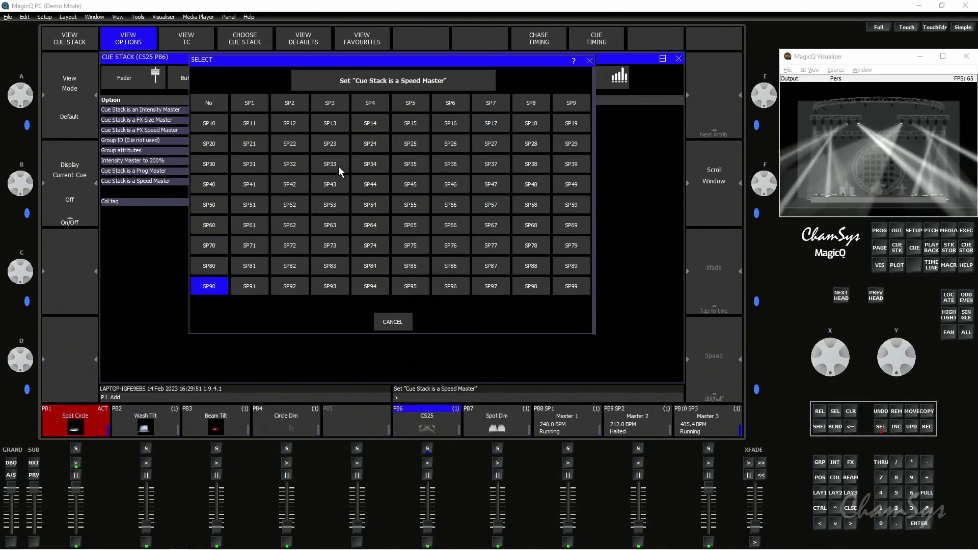
key("Down")
key("Down")
key("Up")
key("Up")
key("Up")
key("Up")
key("Up")
key("Up")
key("Up")
key("Up")
key("Up")
key("Up")
key("Left")
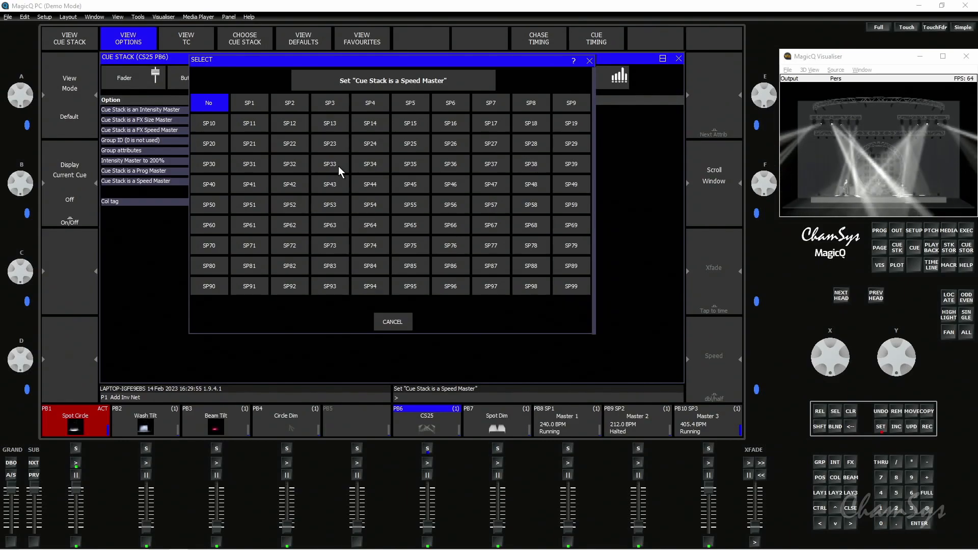
left_click(362, 106)
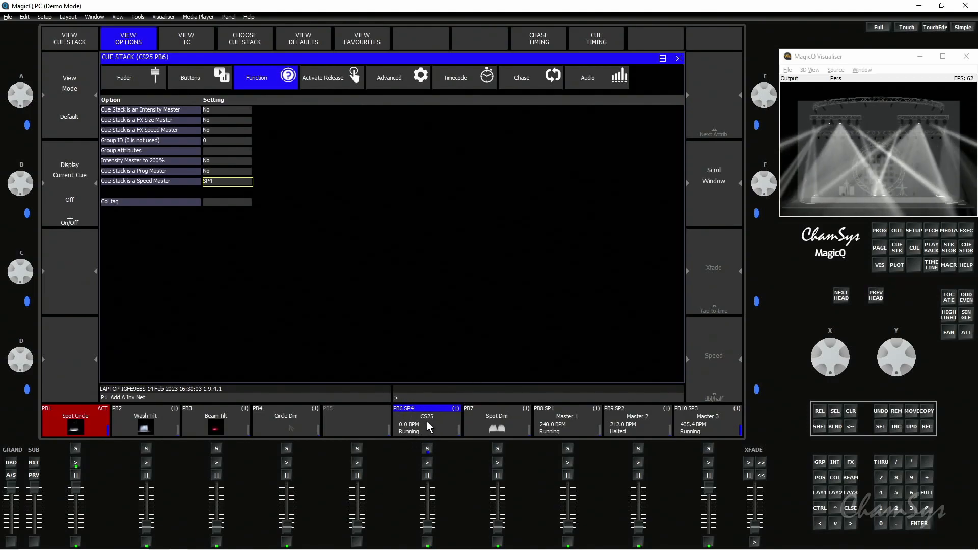
Step: Name the PB6 playback "Master 4"
left_click(881, 427)
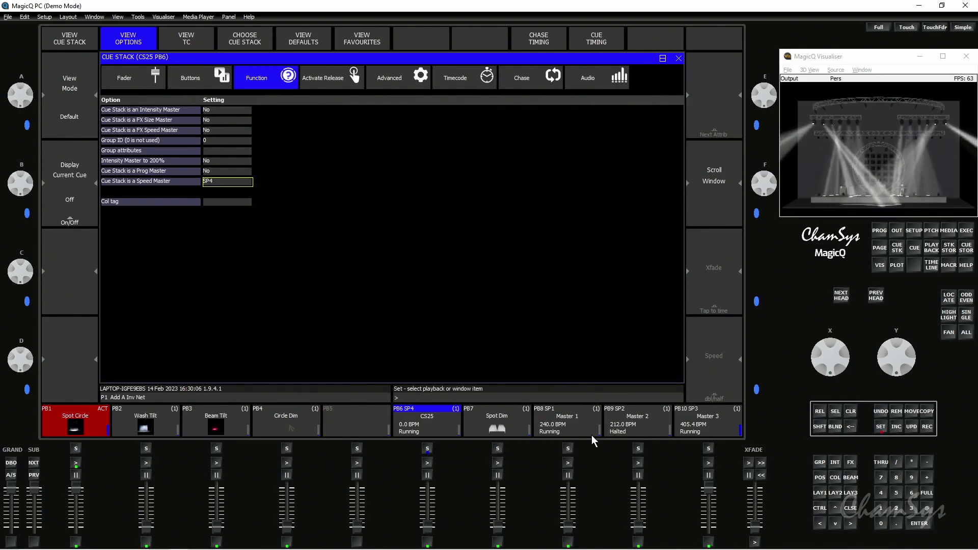
left_click(429, 417)
type("Master 4")
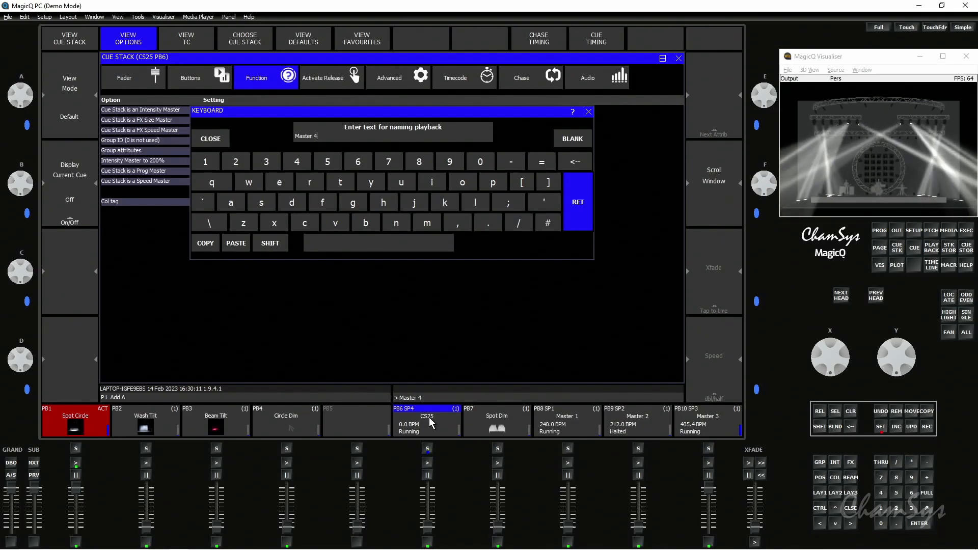
key("Return")
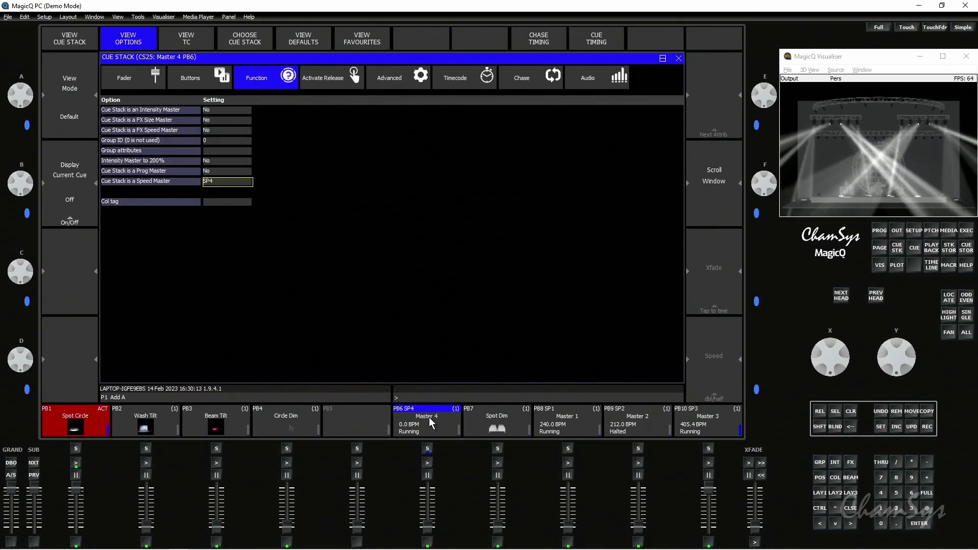
Step: Tap in a tempo for the Master 4 speed master on PB6, and test halting and resuming it
left_click(428, 544)
left_click(428, 545)
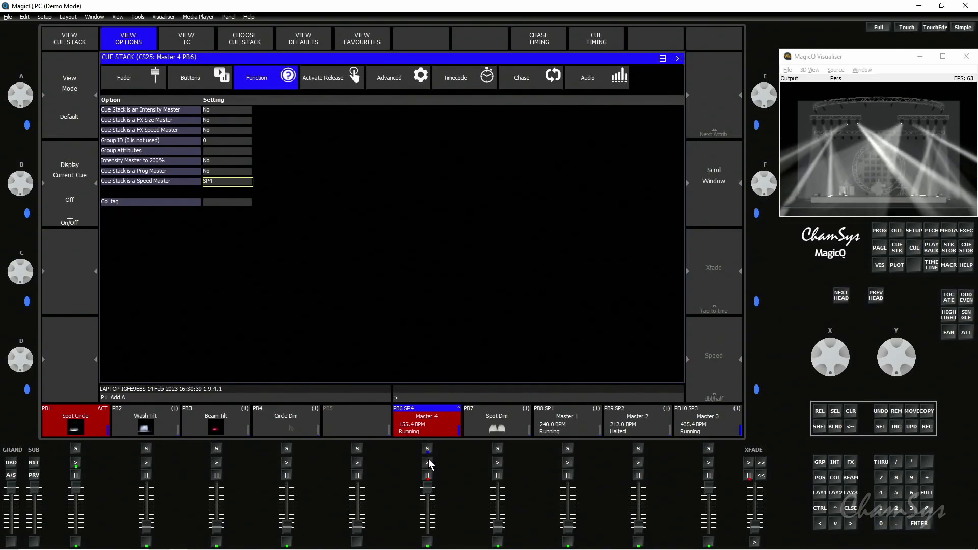
left_click(428, 475)
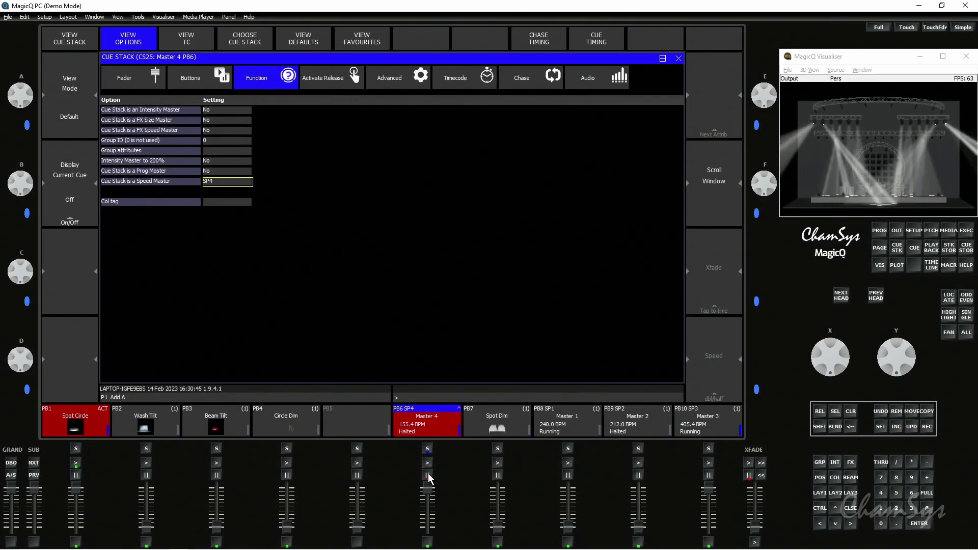
left_click(425, 464)
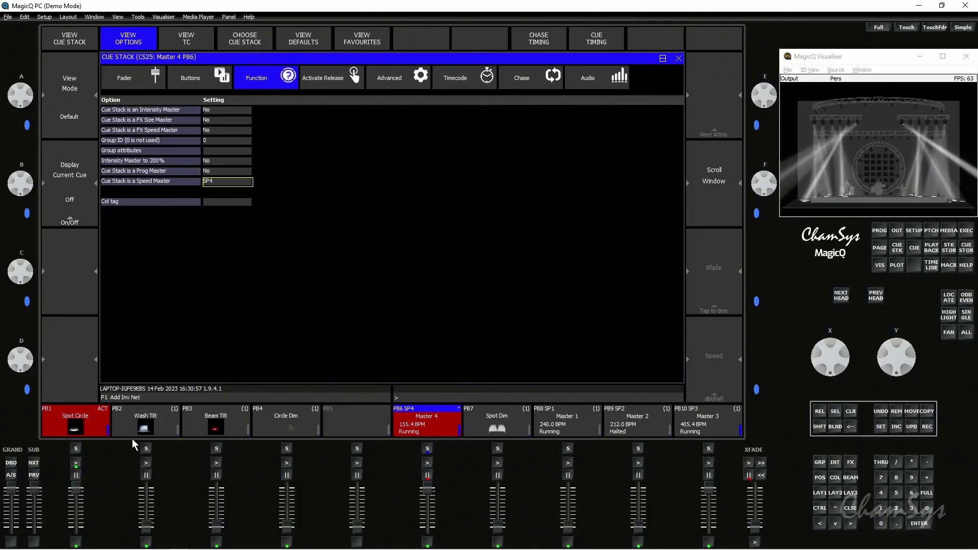
Step: Open the advanced options of the Spot Circle cue stack on PB1 and check the description of its Speed Master setting
left_click(75, 428)
left_click(76, 428)
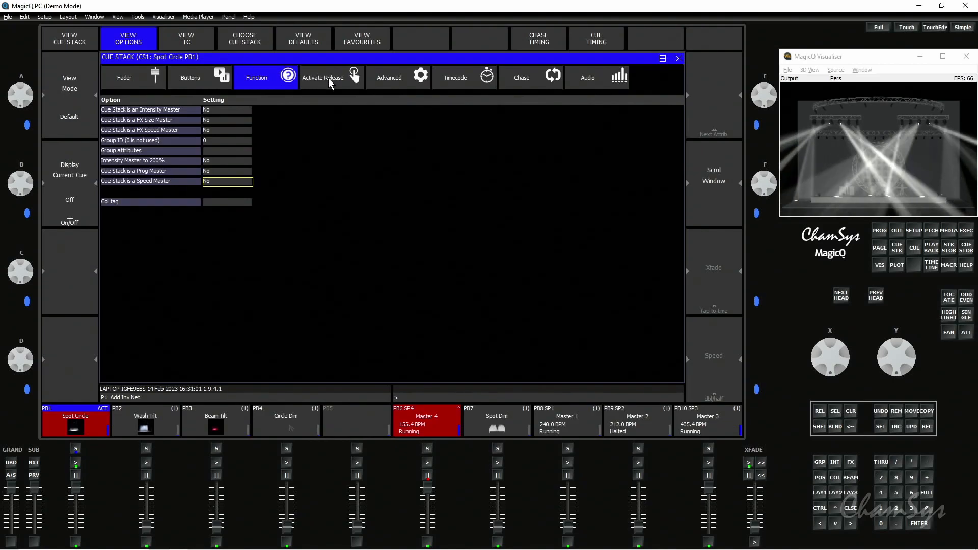
left_click(401, 80)
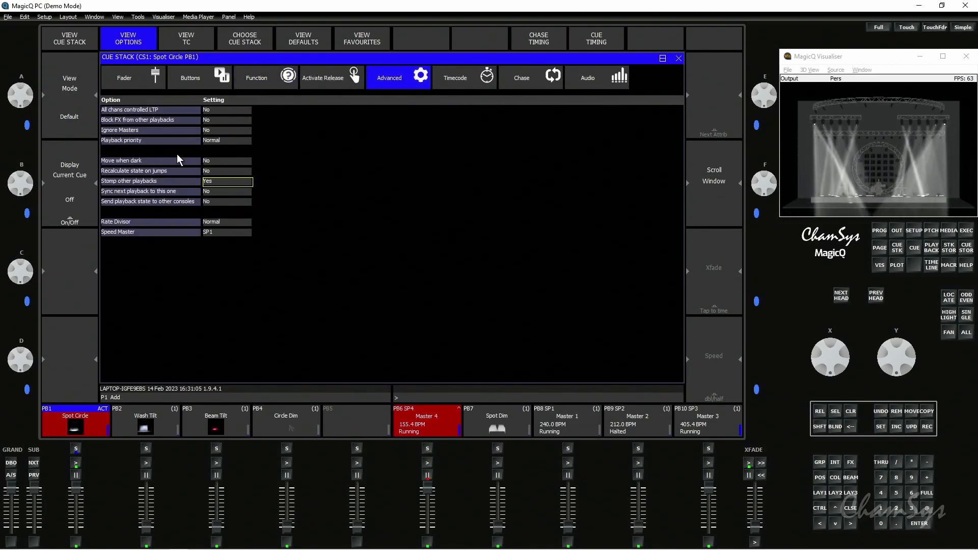
mouse_move(127, 234)
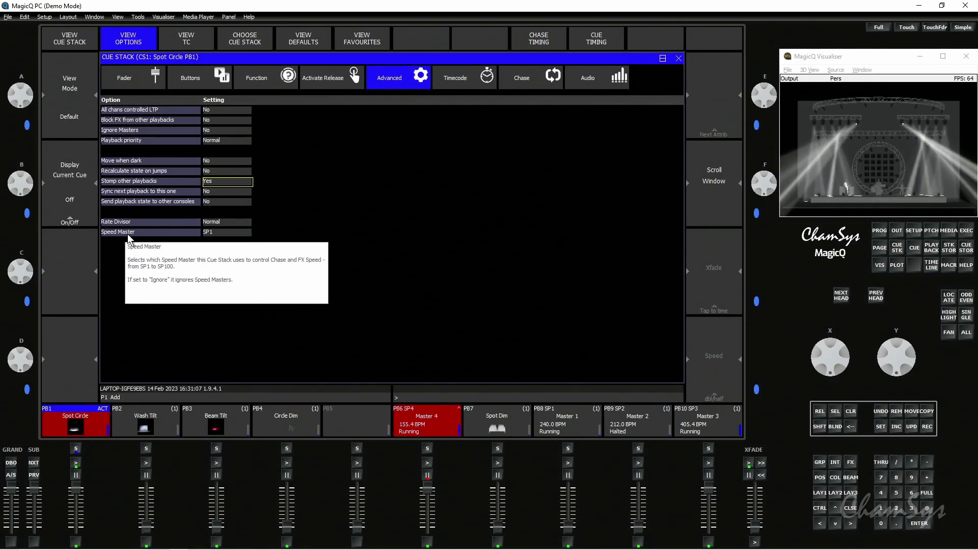